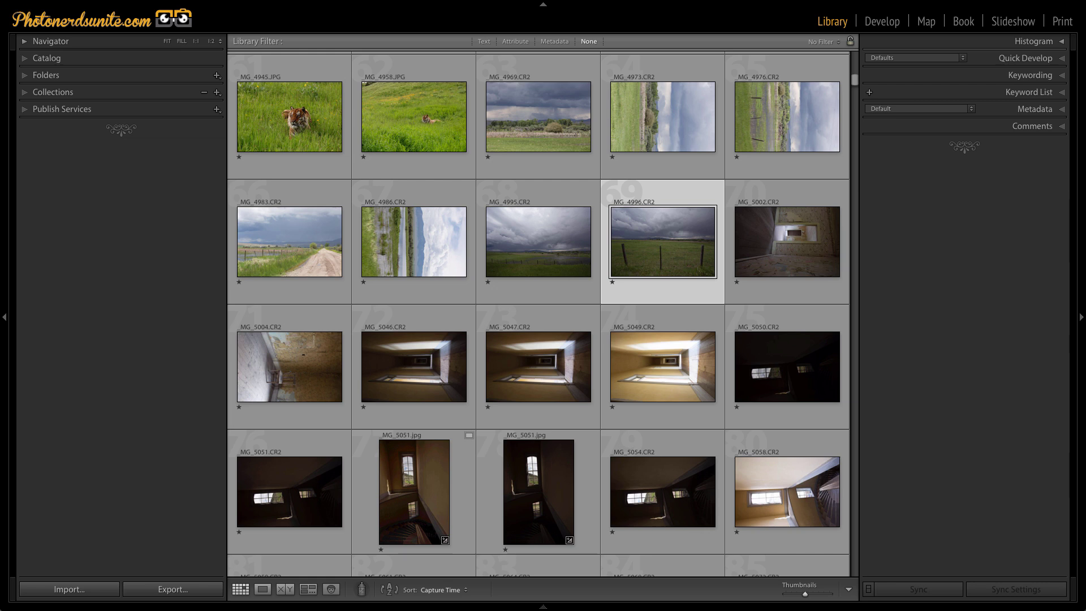
# Step: Show the _MG_4996 stormy fence photo on its own in Loupe view
pyautogui.press('e')
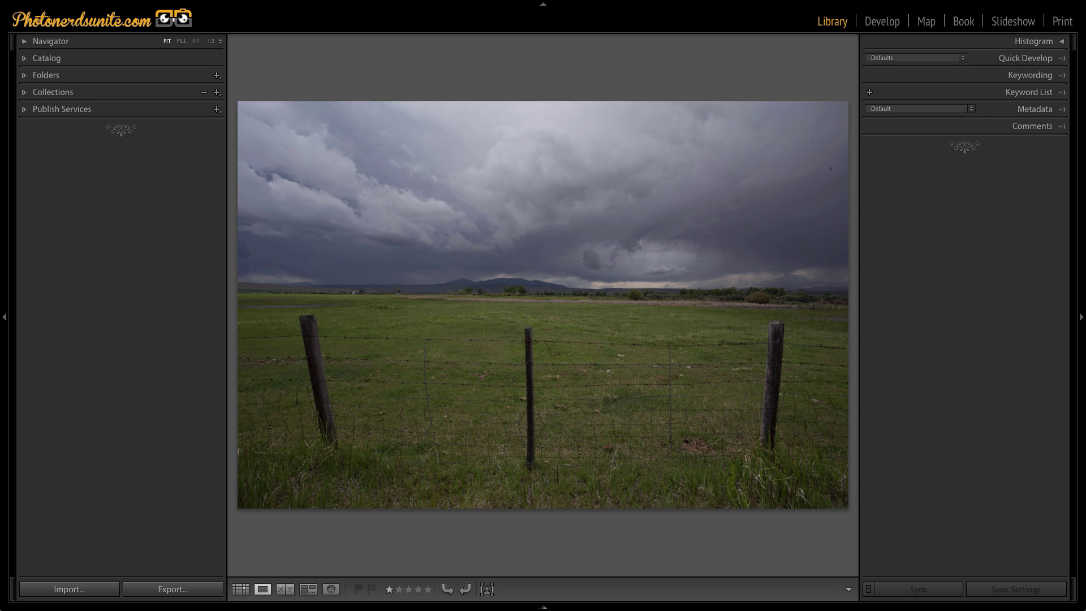
# Step: Send the fence photo from Lightroom to Photoshop CC 2015 with Photo > Edit In
pyautogui.click(53, 92)
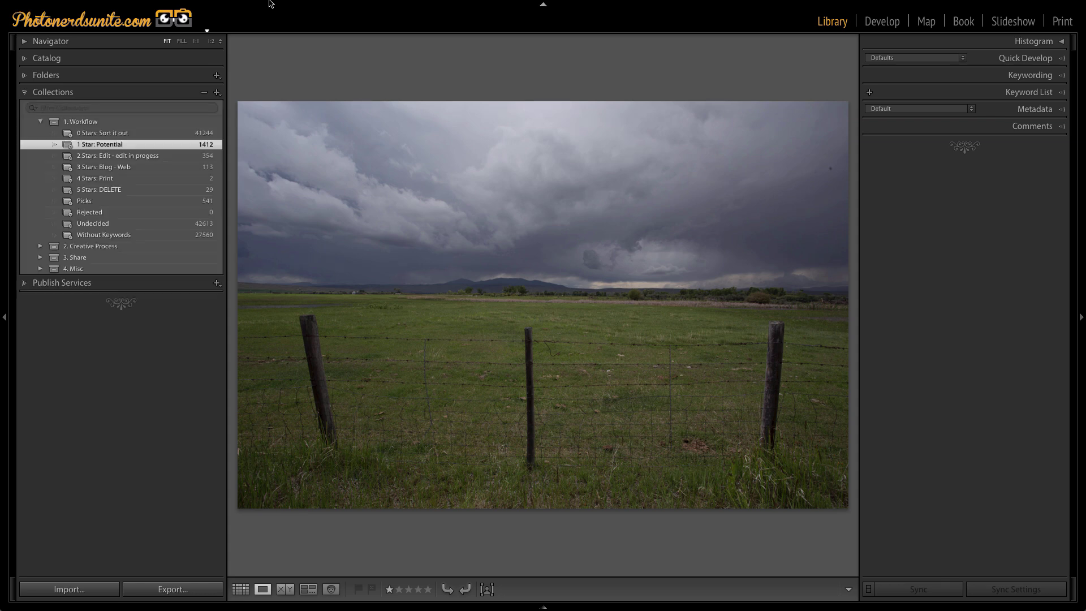
pyautogui.click(180, 7)
pyautogui.moveTo(199, 89)
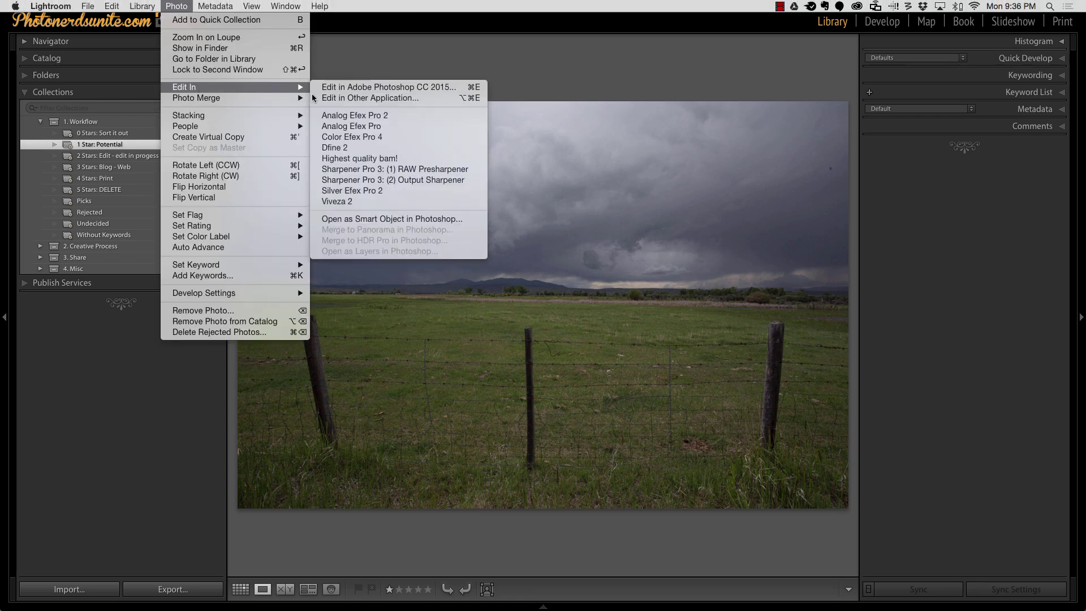
pyautogui.click(359, 88)
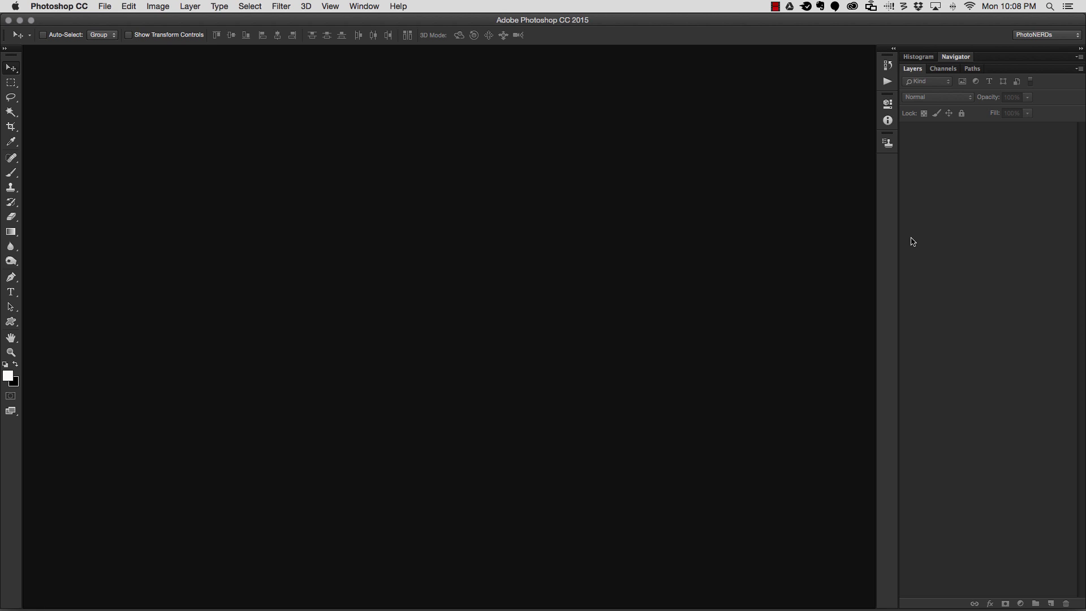
# Step: Open _MG_4996.dng from the Desktop through Camera Raw as a Photoshop document
pyautogui.click(104, 6)
pyautogui.click(120, 31)
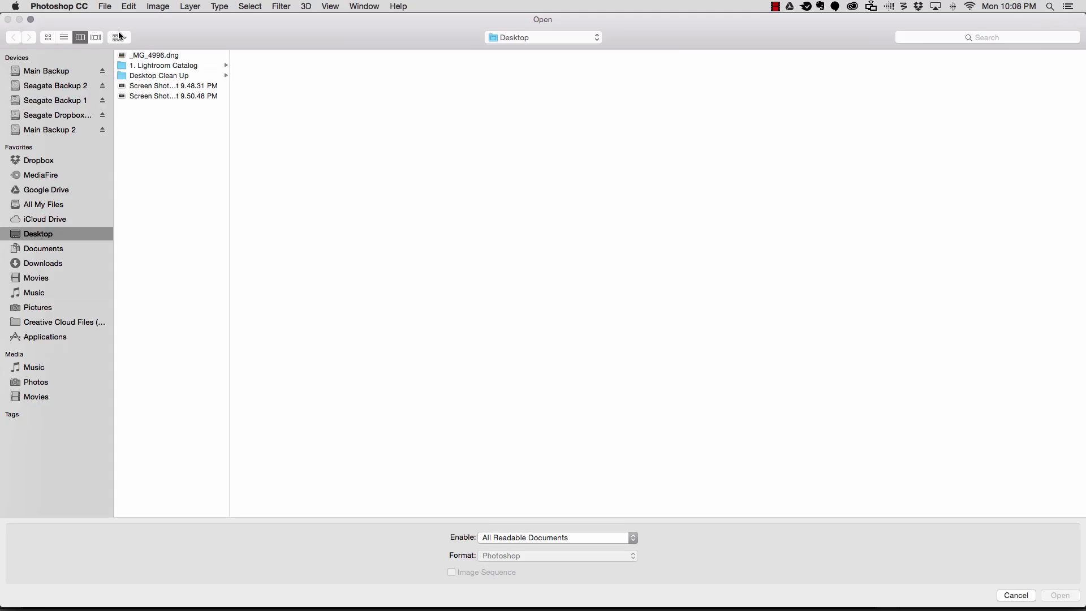
pyautogui.click(143, 56)
pyautogui.press('Return')
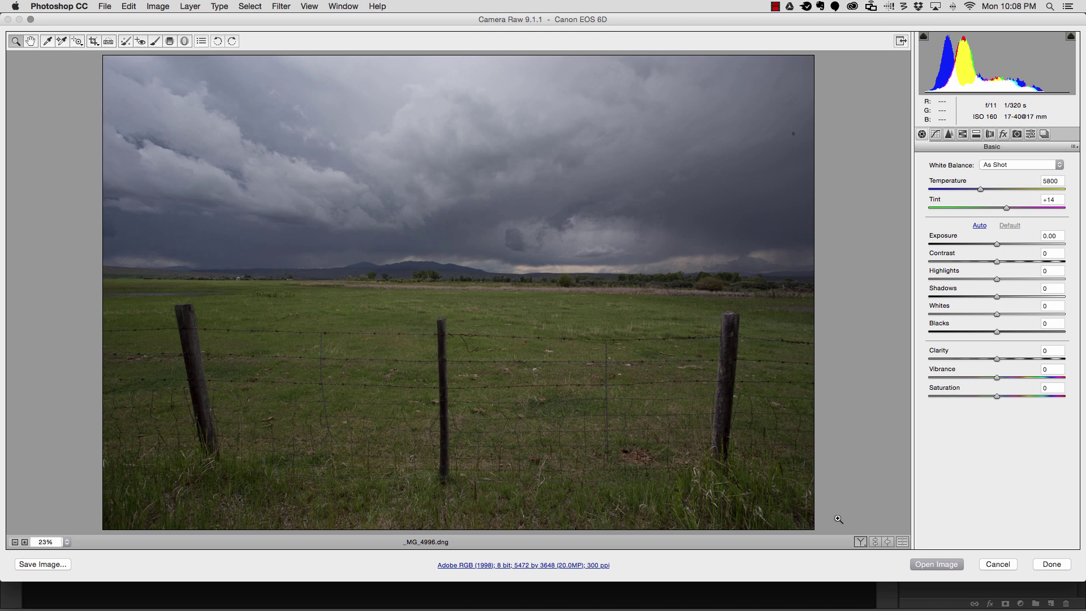
pyautogui.click(938, 564)
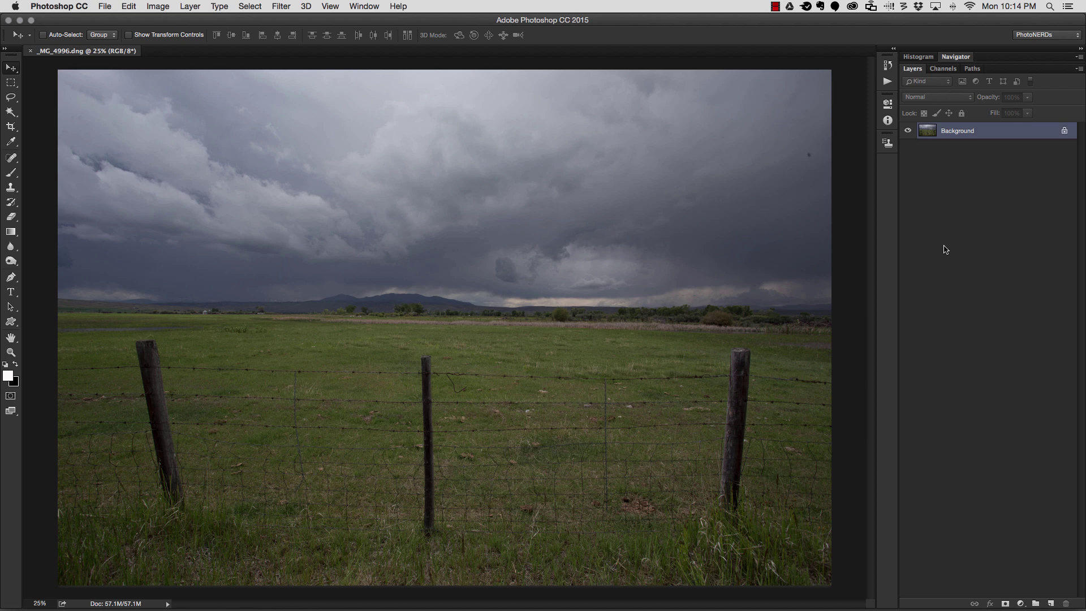
# Step: Duplicate the Background as Layer 1 and add an empty Layer 2 above it
pyautogui.press('super+j')
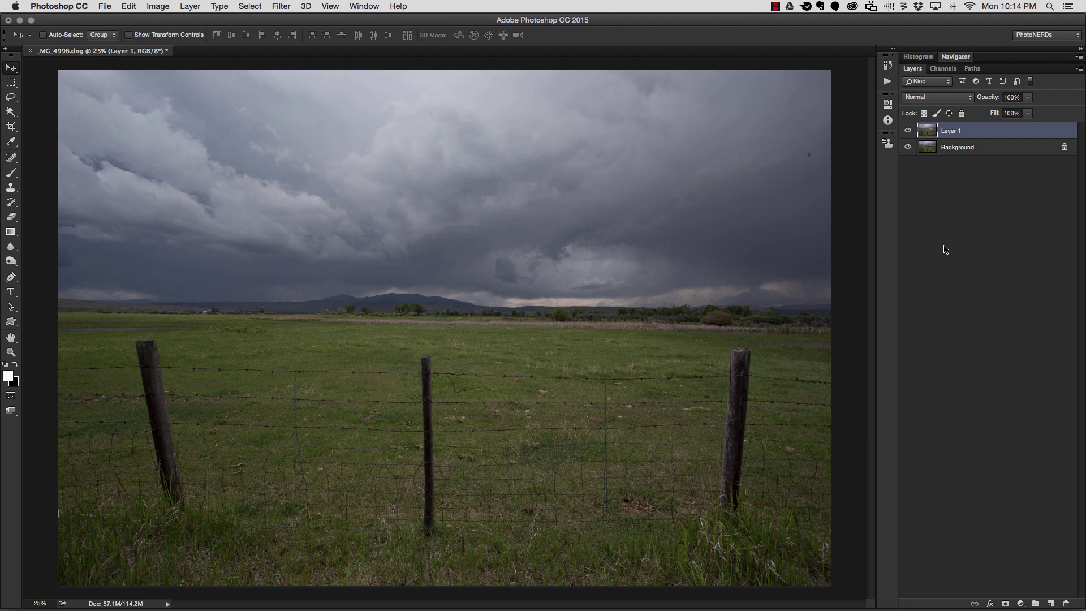
pyautogui.click(1050, 604)
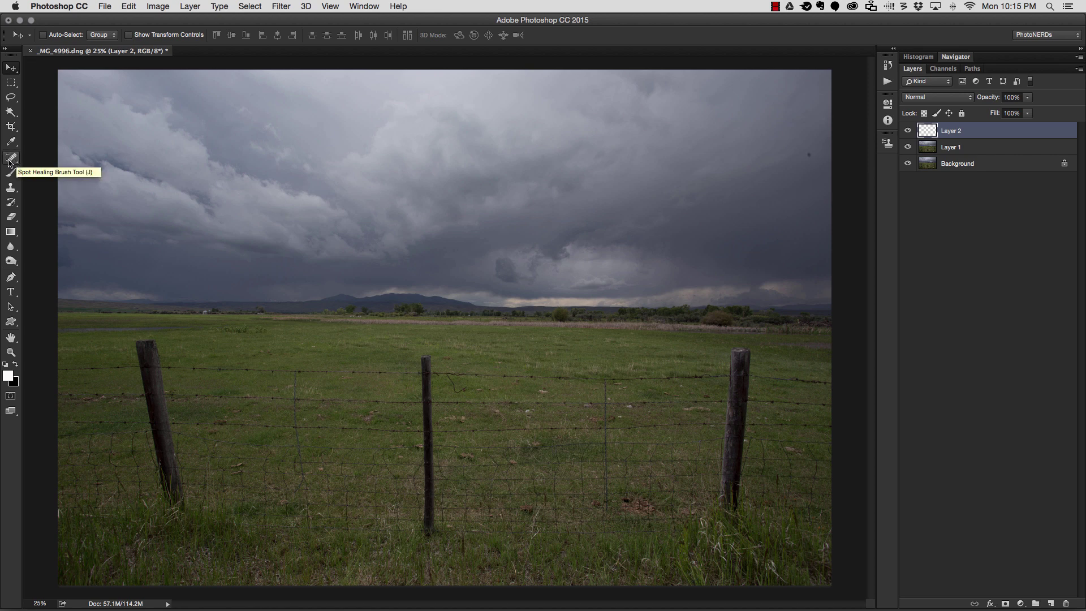
# Step: Pick the Spot Healing Brush with Proximity Match, enlarge it slightly, and brush the top wire
pyautogui.click(11, 160)
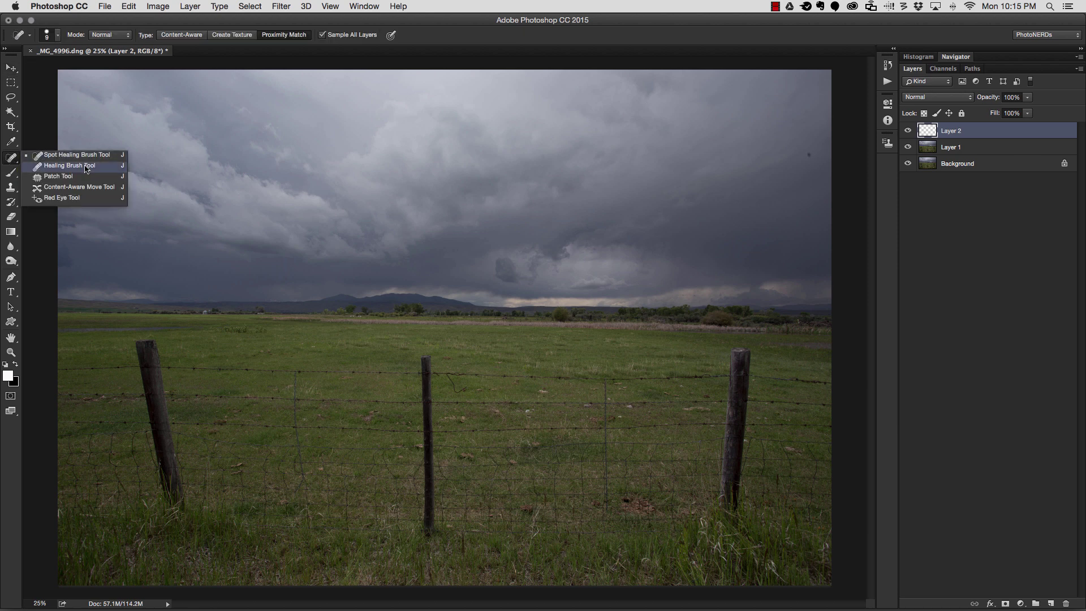
pyautogui.click(56, 156)
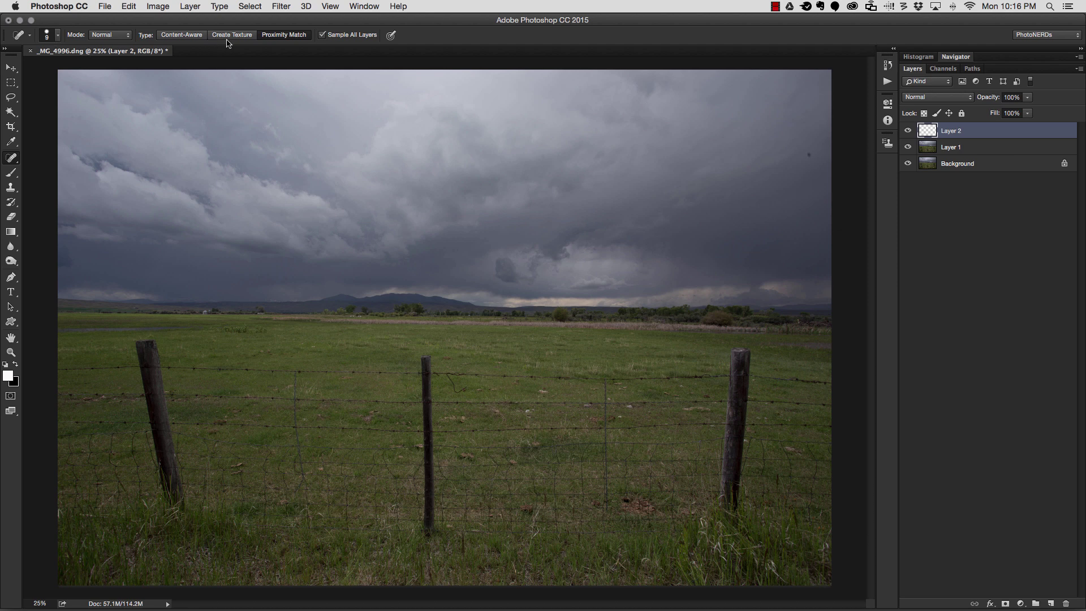
pyautogui.click(267, 38)
pyautogui.press(']')
pyautogui.moveTo(496, 376)
pyautogui.mouseDown()
pyautogui.moveTo(486, 376)
pyautogui.moveTo(512, 376)
pyautogui.mouseUp()
# Step: Enable Sample All Layers and heal the wire right of the middle post onto Layer 2
pyautogui.click(321, 35)
pyautogui.click(970, 148)
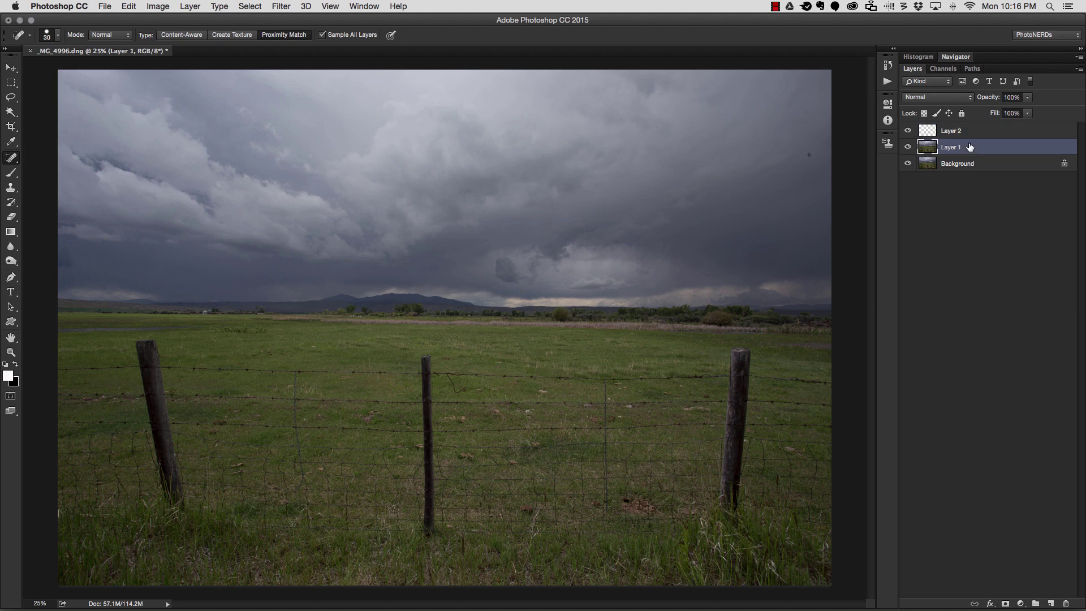
pyautogui.click(986, 164)
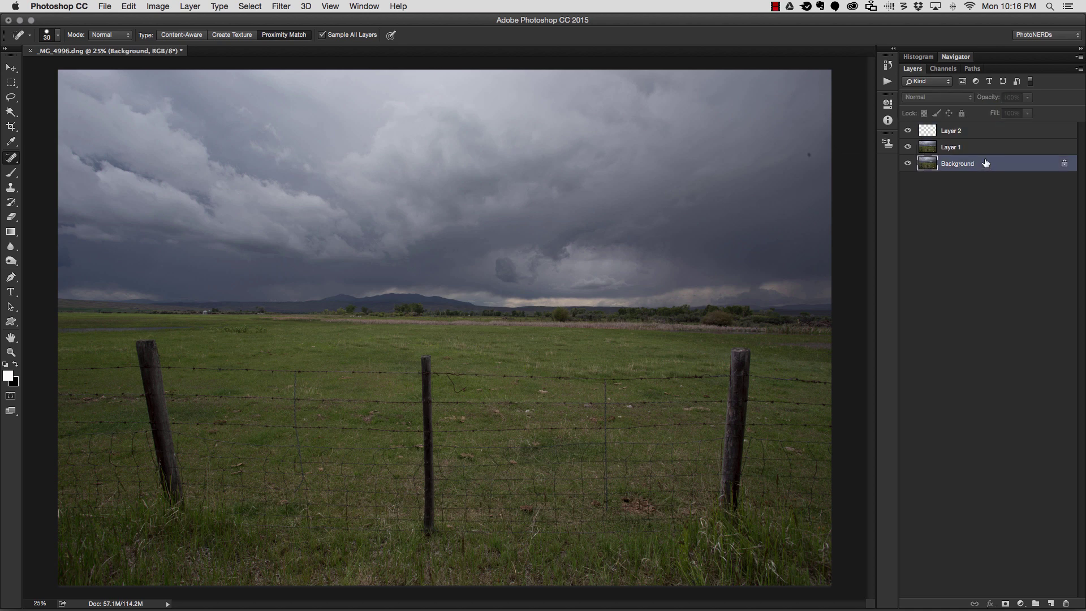
pyautogui.click(973, 132)
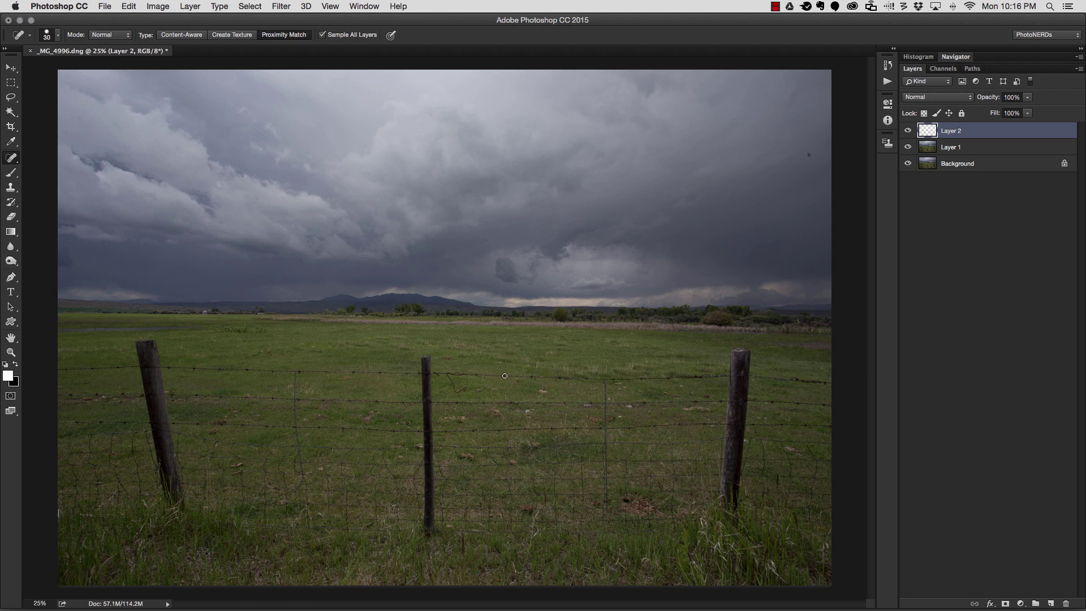
pyautogui.moveTo(505, 376); pyautogui.dragTo(535, 377)
# Step: Zoom to 200% on the wire end and heal its leftover tip with a size-15 brush
pyautogui.press('z')
pyautogui.click(502, 380)
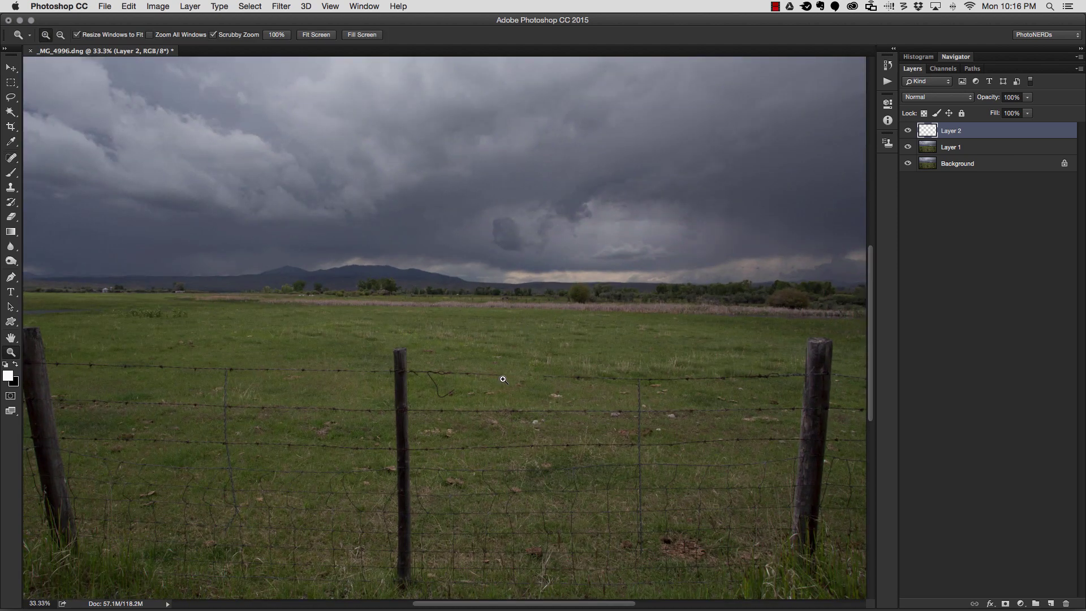
pyautogui.click(503, 379)
pyautogui.click(503, 379)
pyautogui.click(503, 380)
pyautogui.click(503, 379)
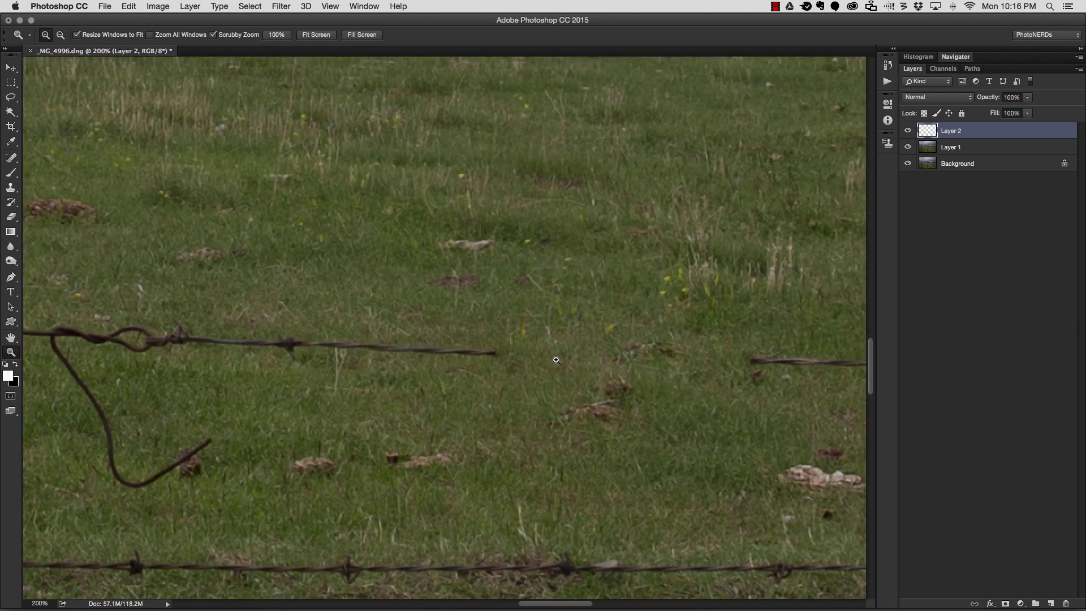
pyautogui.press('j')
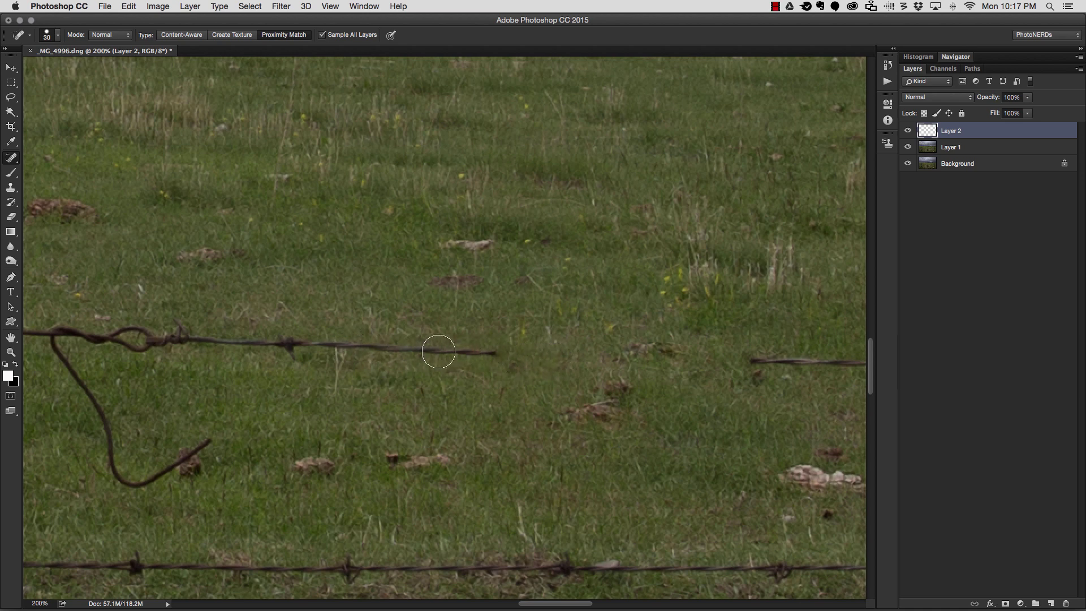
pyautogui.press('[')
pyautogui.press('[')
pyautogui.press('[')
pyautogui.click(492, 352)
pyautogui.press(']')
pyautogui.press(']')
pyautogui.press(']')
pyautogui.press(']')
pyautogui.press(']')
pyautogui.press(']')
pyautogui.press(']')
pyautogui.press('[')
pyautogui.press('[')
pyautogui.press('[')
pyautogui.press('[')
pyautogui.press('[')
pyautogui.press('[')
# Step: Zoom in to check the healed tip, then zoom back out to the whole photo
pyautogui.press('z')
pyautogui.click(489, 354)
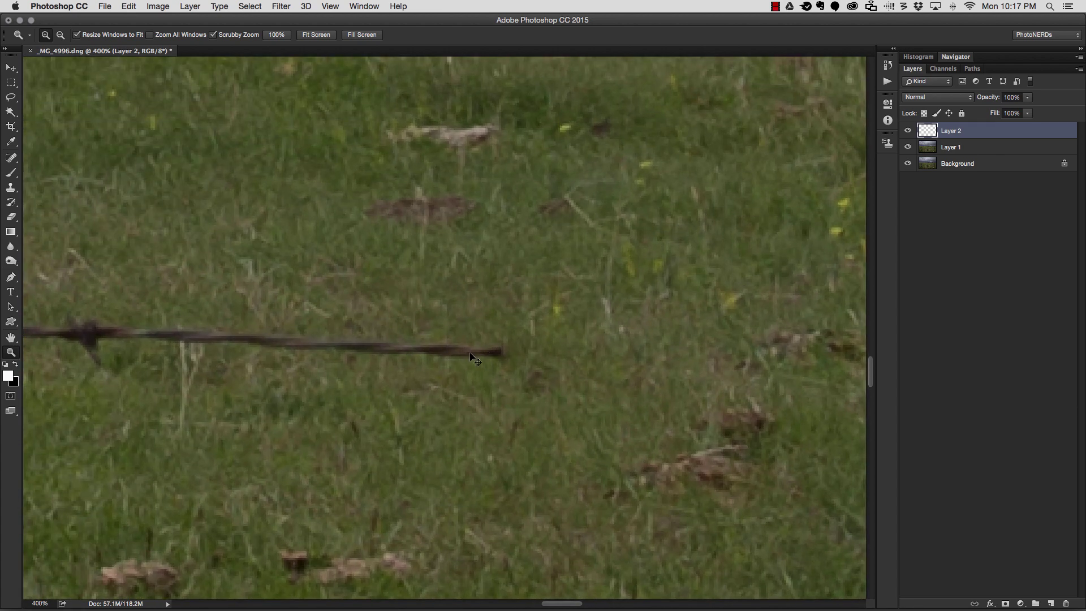
pyautogui.press('super+minus')
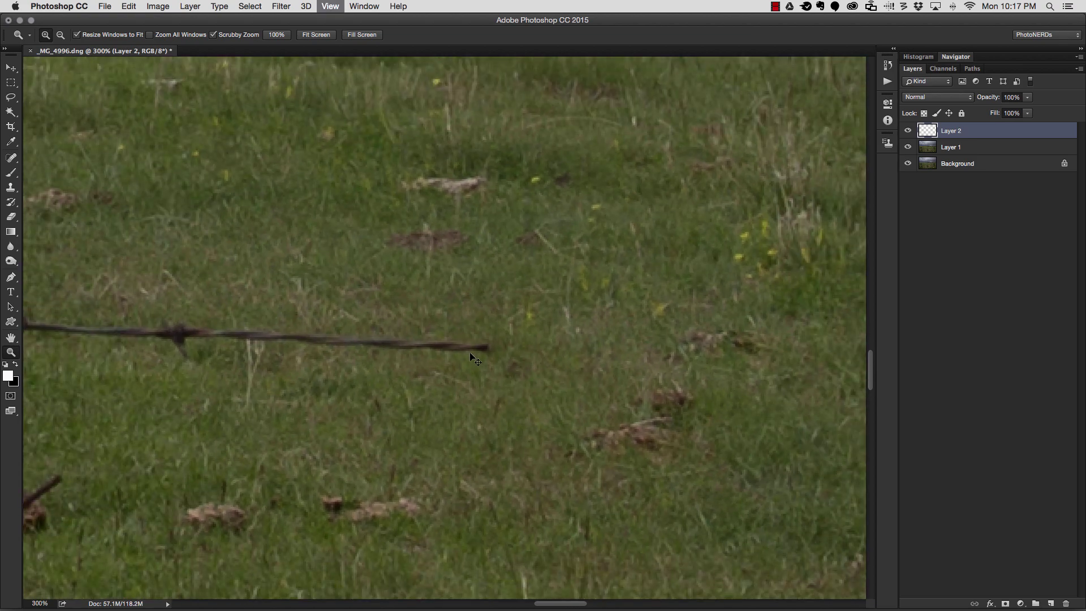
pyautogui.press('super+minus')
pyautogui.press('super+minus')
pyautogui.press('super+minus')
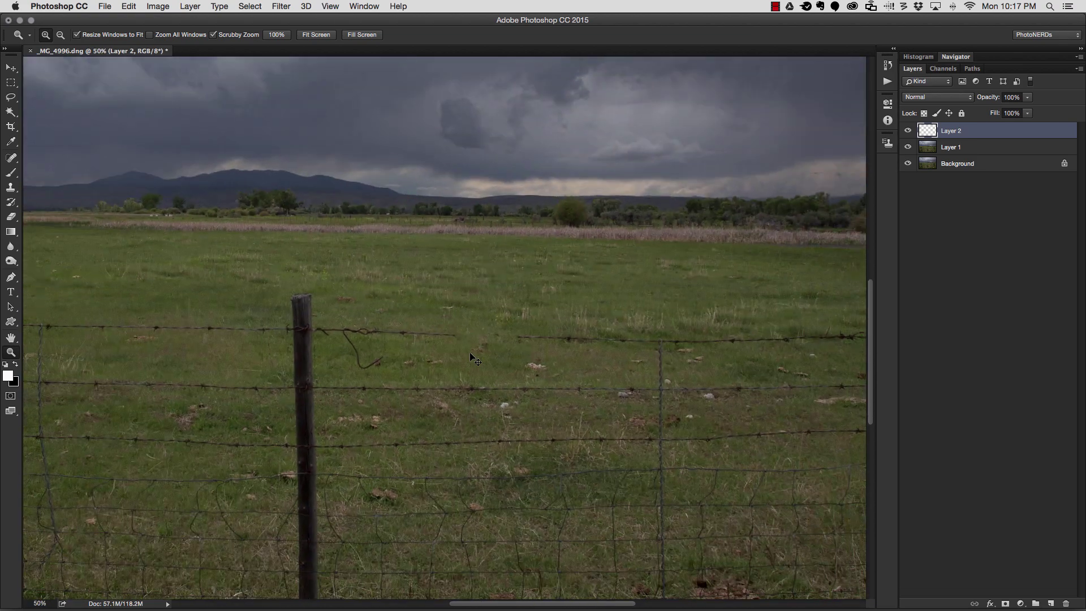
pyautogui.press('super+minus')
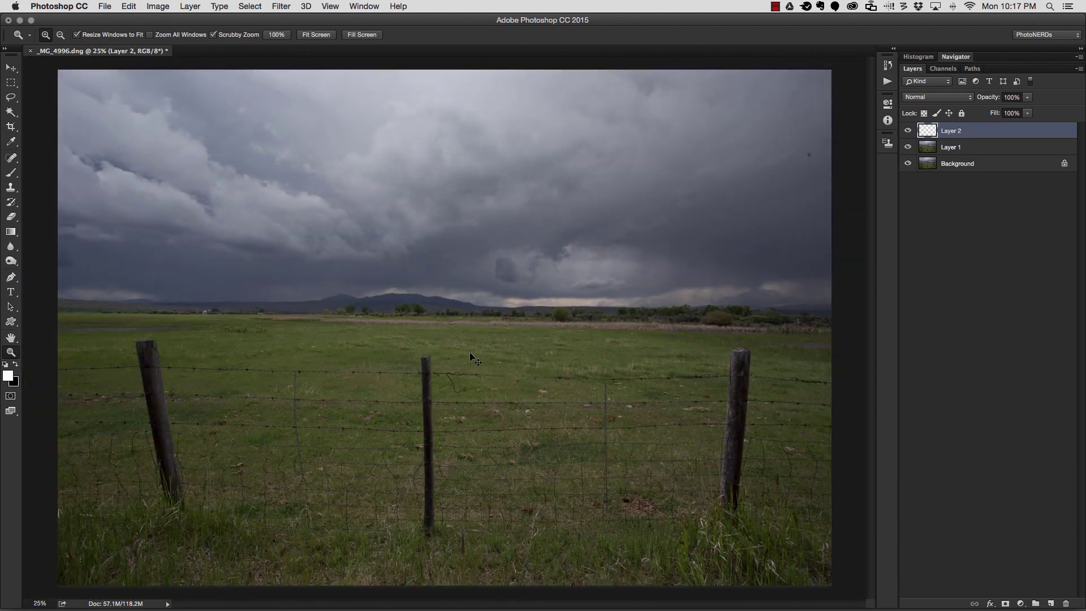
# Step: Zoom to 200% and pan to the dangling wire loop beside the middle post
pyautogui.press('super+minus')
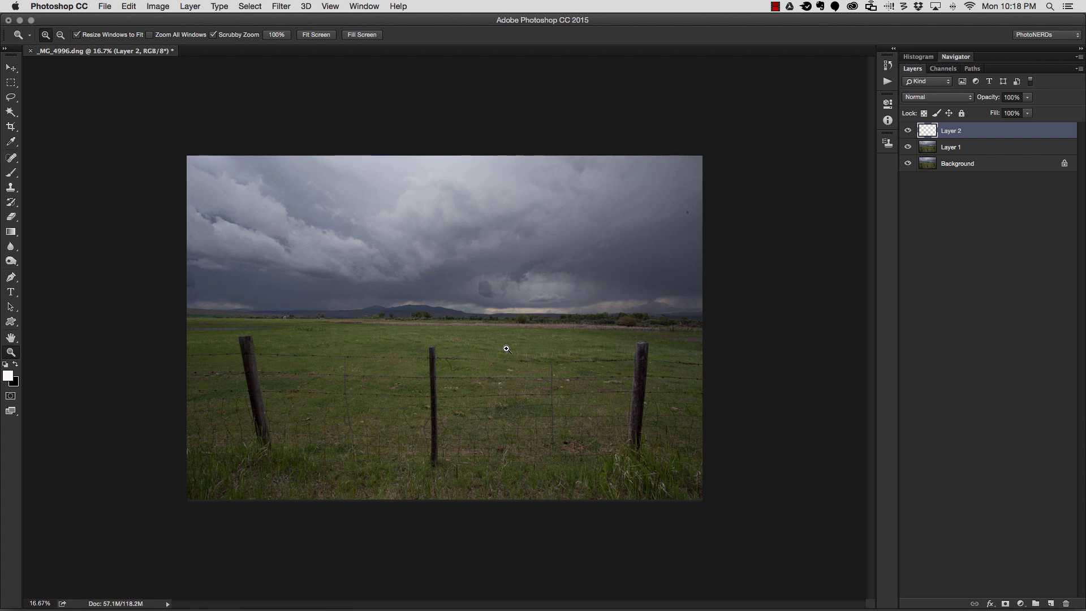
pyautogui.moveTo(506, 349); pyautogui.dragTo(507, 349)
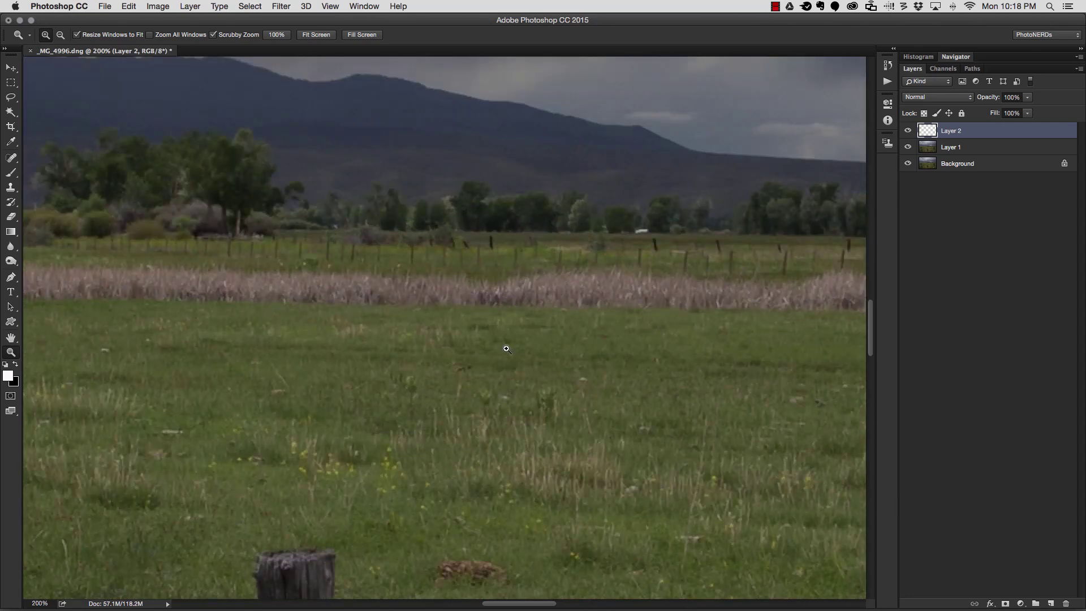
pyautogui.moveTo(612, 490); pyautogui.dragTo(605, 234)
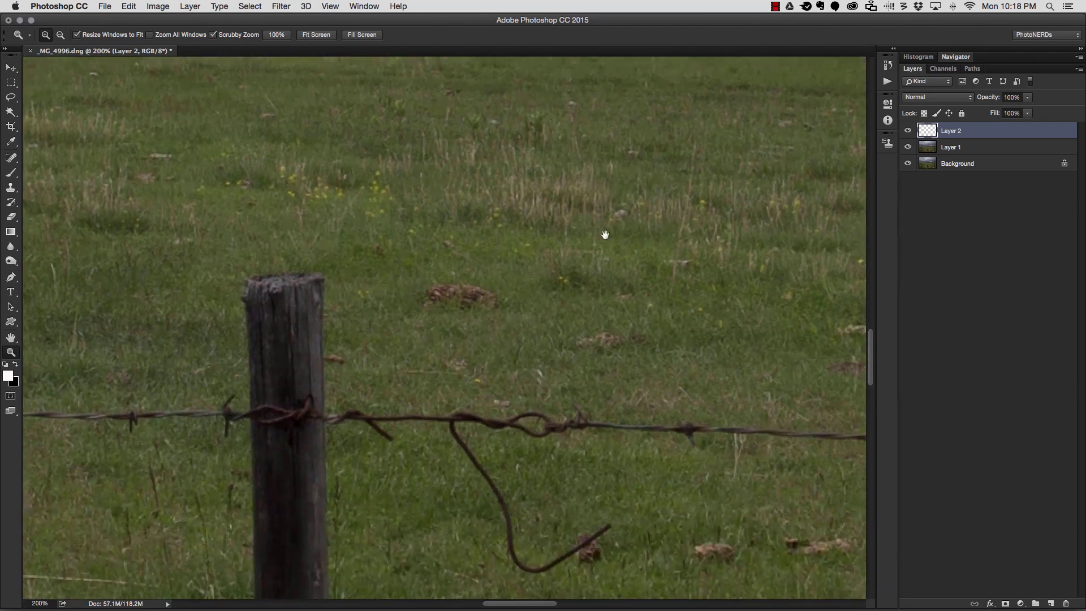
pyautogui.hscroll(10, 605, 234)
pyautogui.scroll(-5, 605, 234)
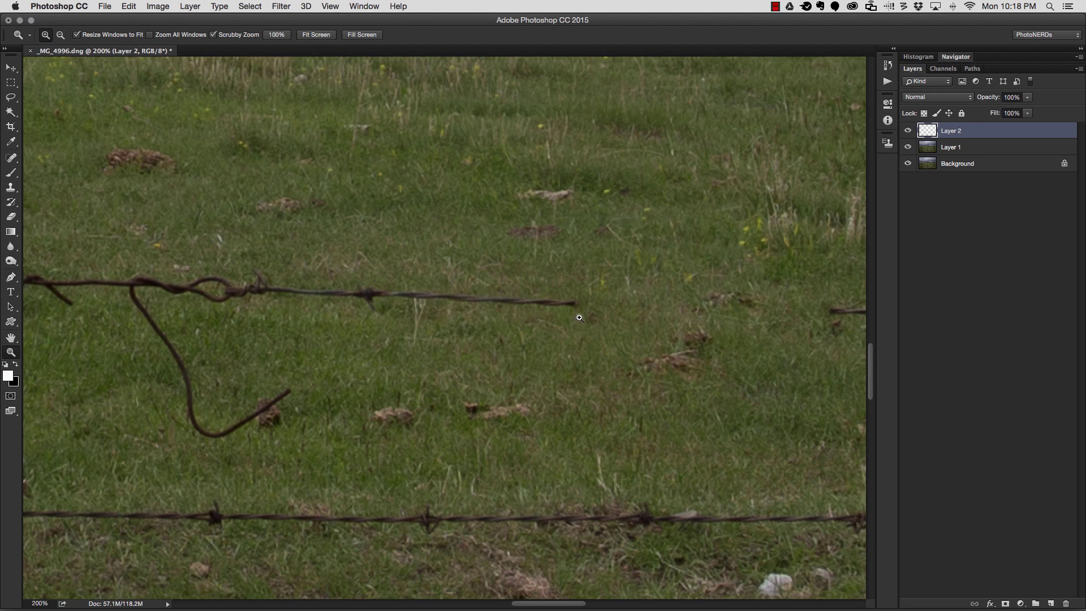
# Step: Switch to the Spot Healing Brush and zoom to 300% on the loose wire's straight tip
pyautogui.press('j')
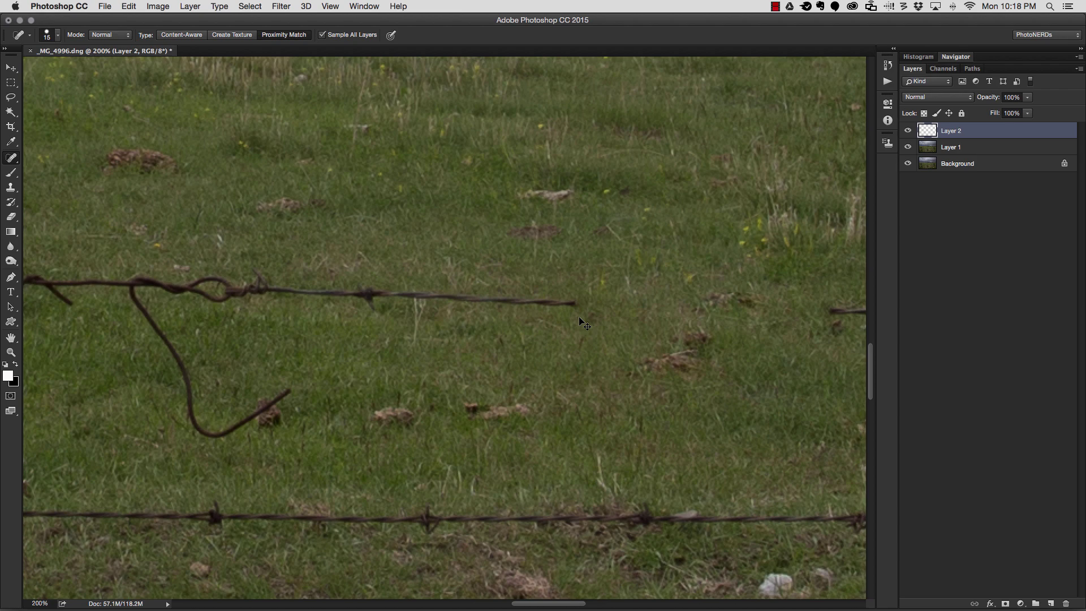
pyautogui.press('super+equal')
pyautogui.press('super+equal')
pyautogui.press('super+minus')
pyautogui.press('super+minus')
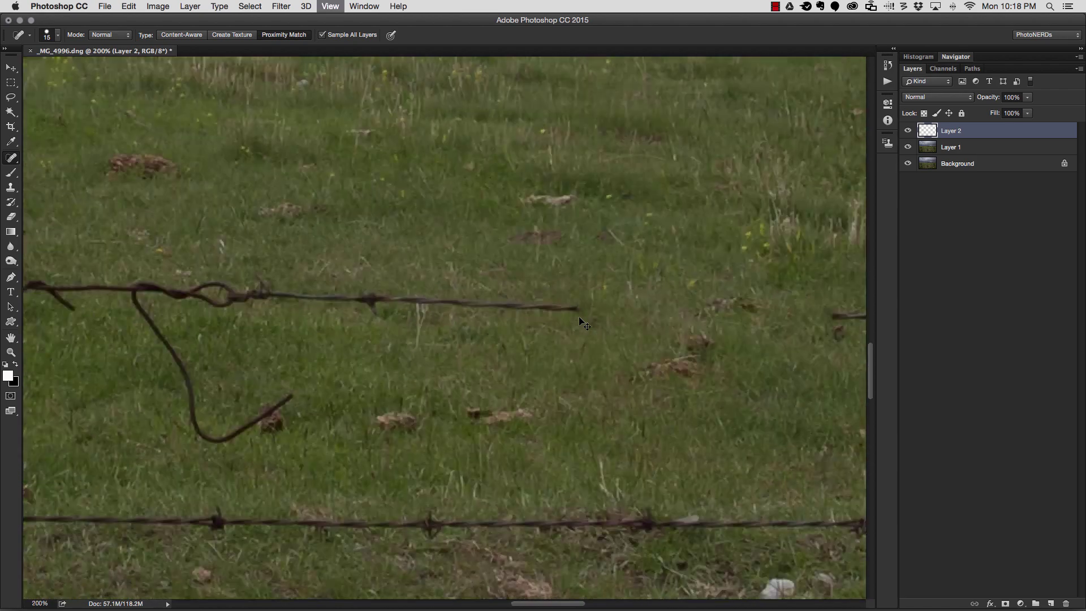
pyautogui.press('super+minus')
pyautogui.press('super+minus')
pyautogui.press('super+minus')
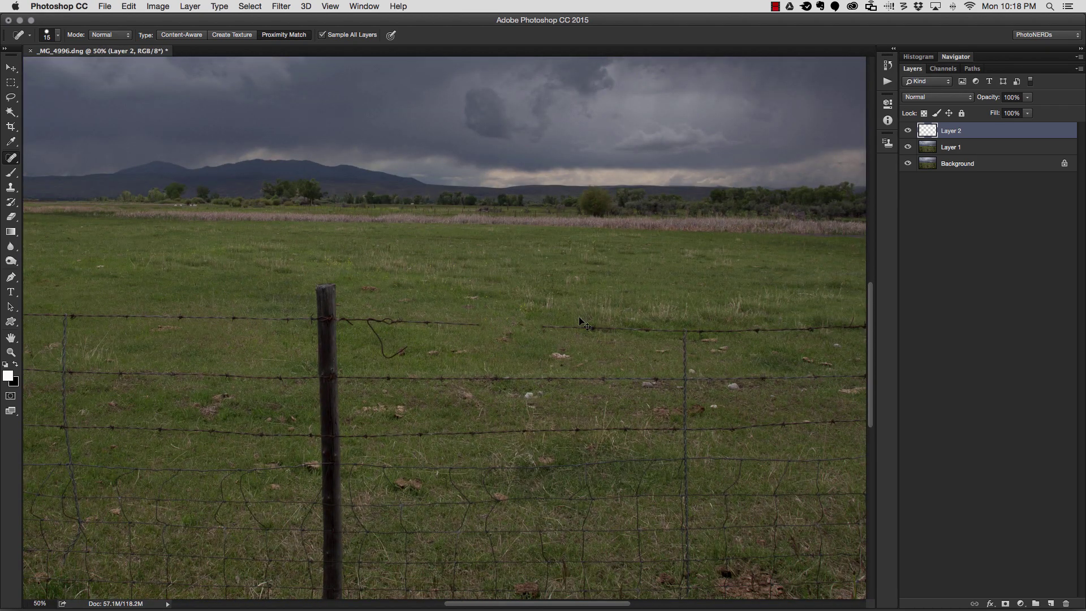
pyautogui.press('super+equal')
pyautogui.press('super+equal')
pyautogui.press('super+minus')
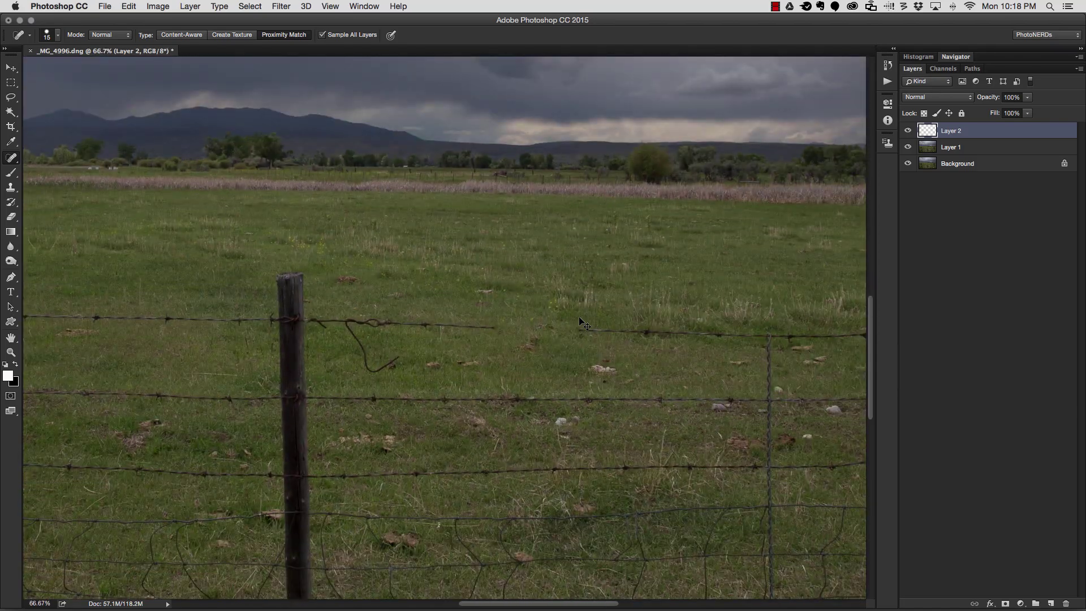
pyautogui.press('super+equal')
pyautogui.press('super+equal')
pyautogui.press('super+equal')
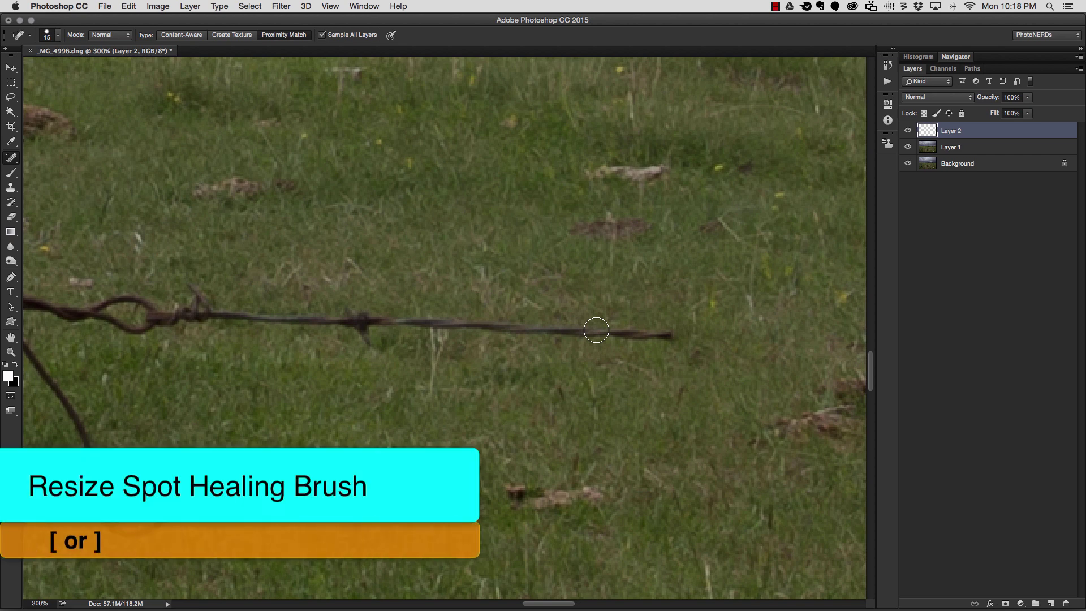
# Step: Paint out the straight loose wire strand from its tip leftward, leaving the twisted knot
pyautogui.press(']')
pyautogui.press(']')
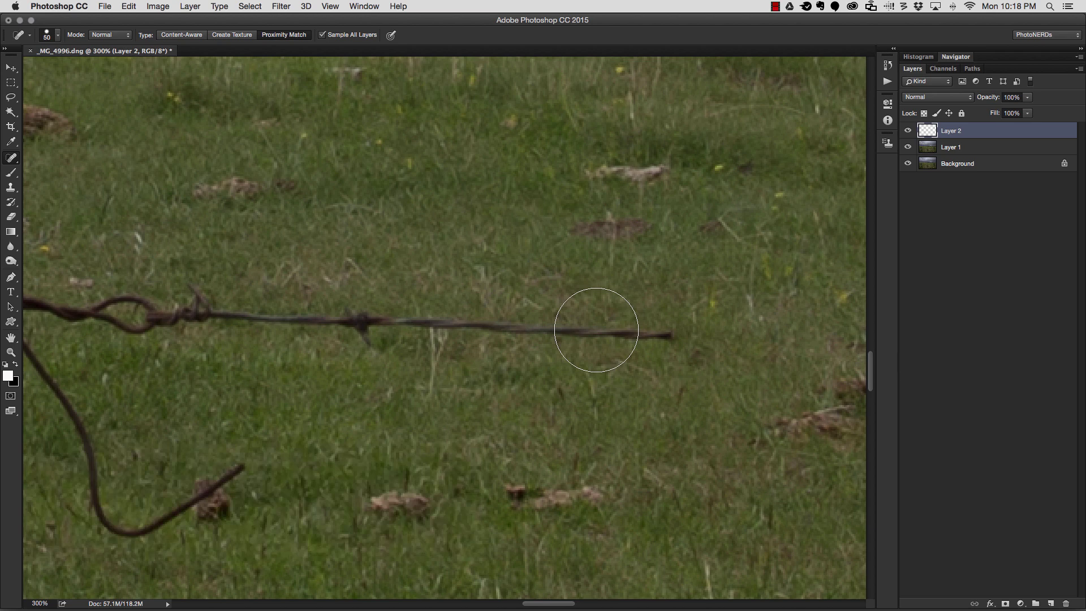
pyautogui.press('[')
pyautogui.press('[')
pyautogui.press('[')
pyautogui.press('[')
pyautogui.press('[')
pyautogui.press('[')
pyautogui.press('[')
pyautogui.moveTo(667, 335)
pyautogui.mouseDown()
pyautogui.moveTo(383, 320)
pyautogui.moveTo(362, 328)
pyautogui.moveTo(367, 340)
pyautogui.moveTo(351, 316)
pyautogui.moveTo(367, 318)
pyautogui.moveTo(370, 342)
pyautogui.moveTo(327, 314)
pyautogui.moveTo(363, 320)
pyautogui.moveTo(221, 314)
pyautogui.moveTo(251, 317)
pyautogui.mouseUp()
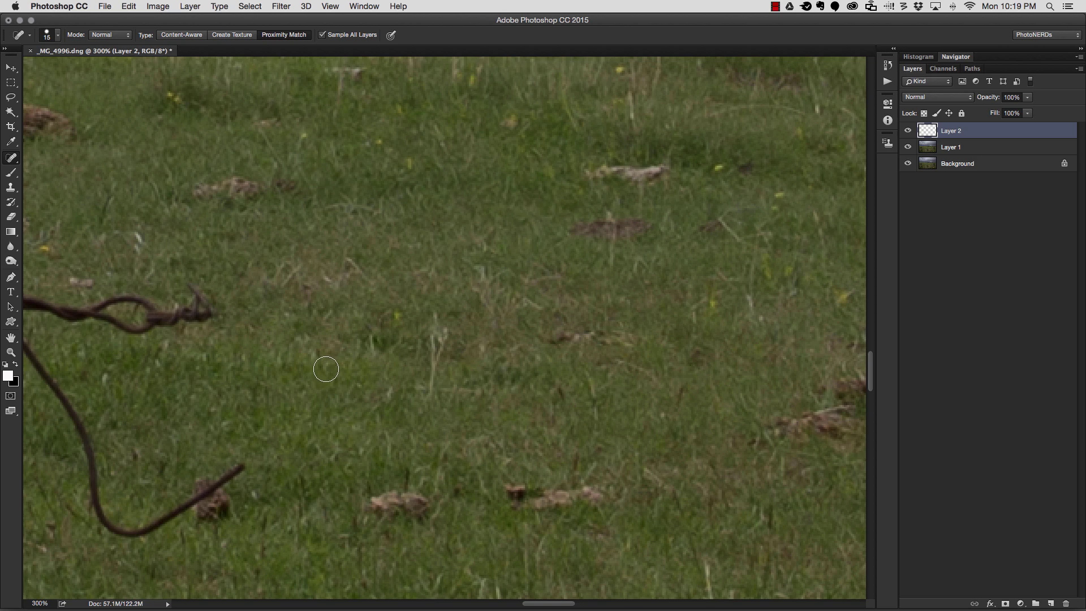
pyautogui.scroll(-5, 480, 220)
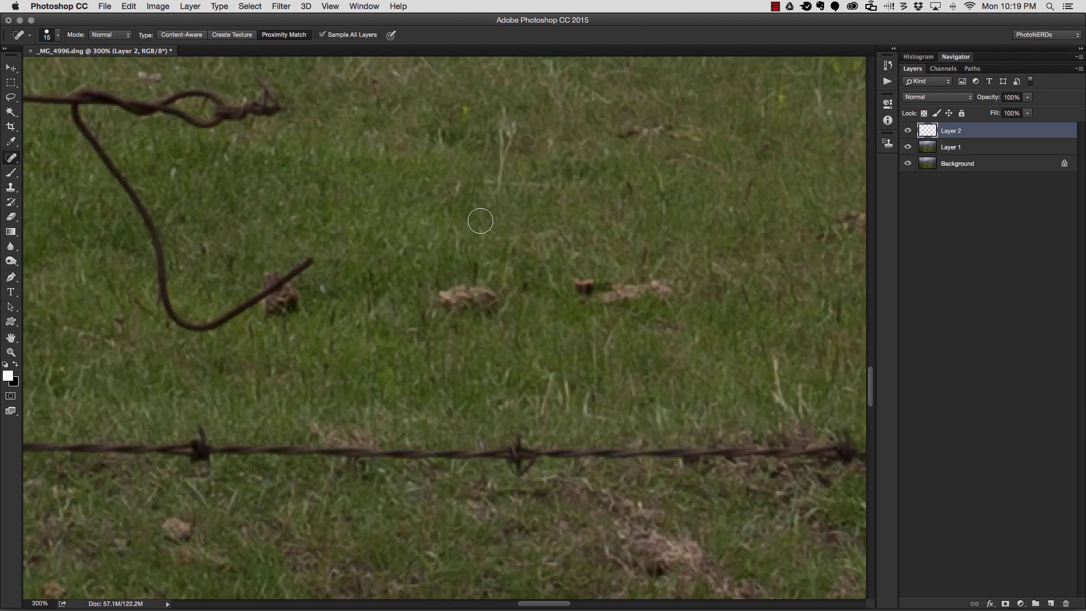
pyautogui.hscroll(-5, 480, 221)
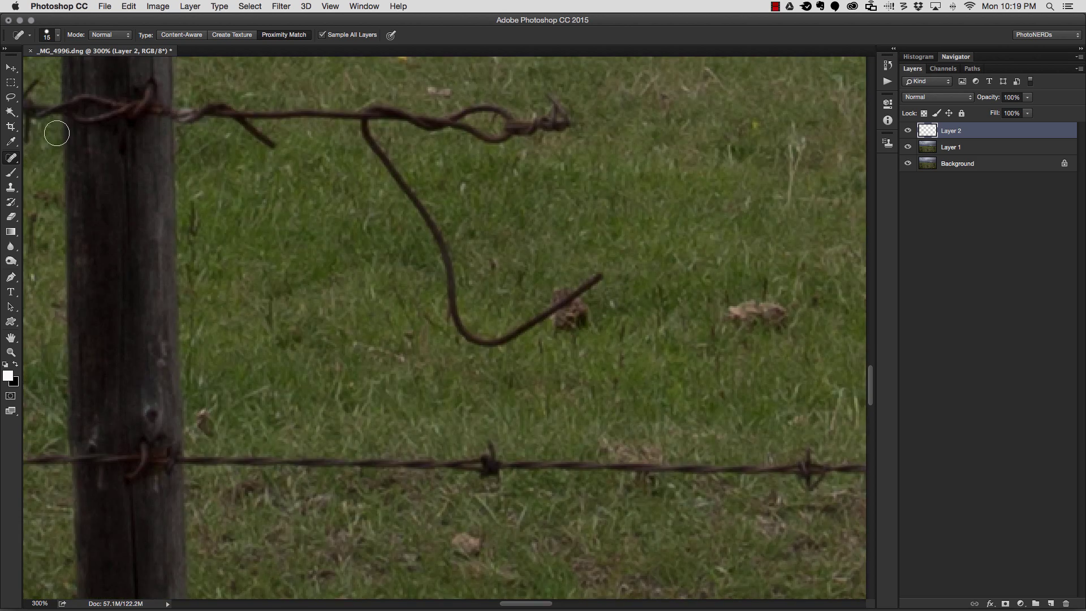
# Step: Lasso the wire's curled hook end and clump, then Content-Aware Fill it with grass
pyautogui.click(12, 98)
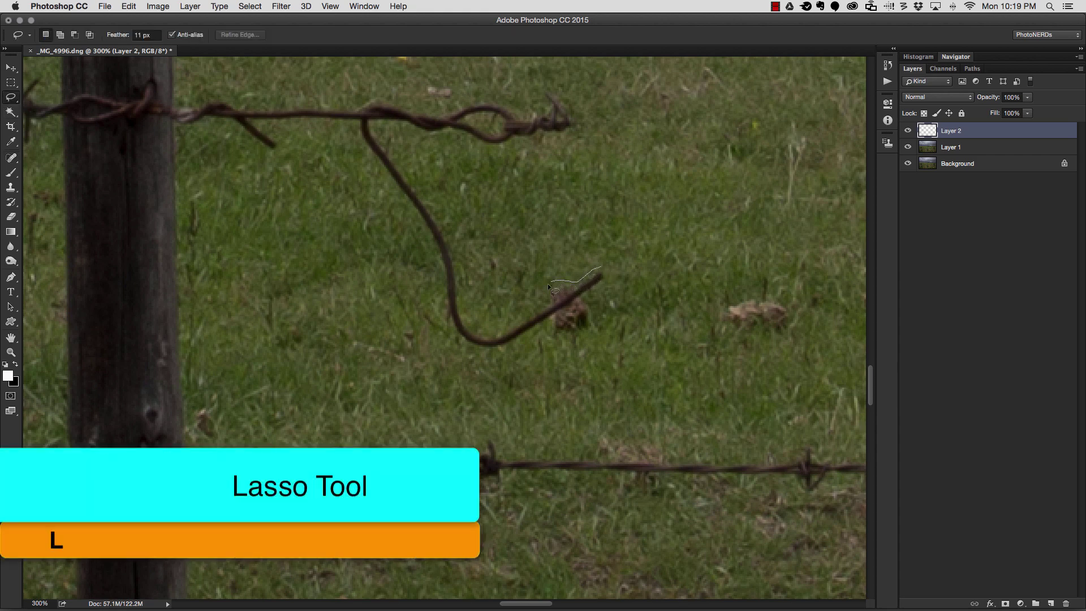
pyautogui.moveTo(564, 283)
pyautogui.mouseDown()
pyautogui.moveTo(523, 312)
pyautogui.moveTo(471, 325)
pyautogui.moveTo(524, 347)
pyautogui.moveTo(580, 338)
pyautogui.moveTo(595, 270)
pyautogui.mouseUp()
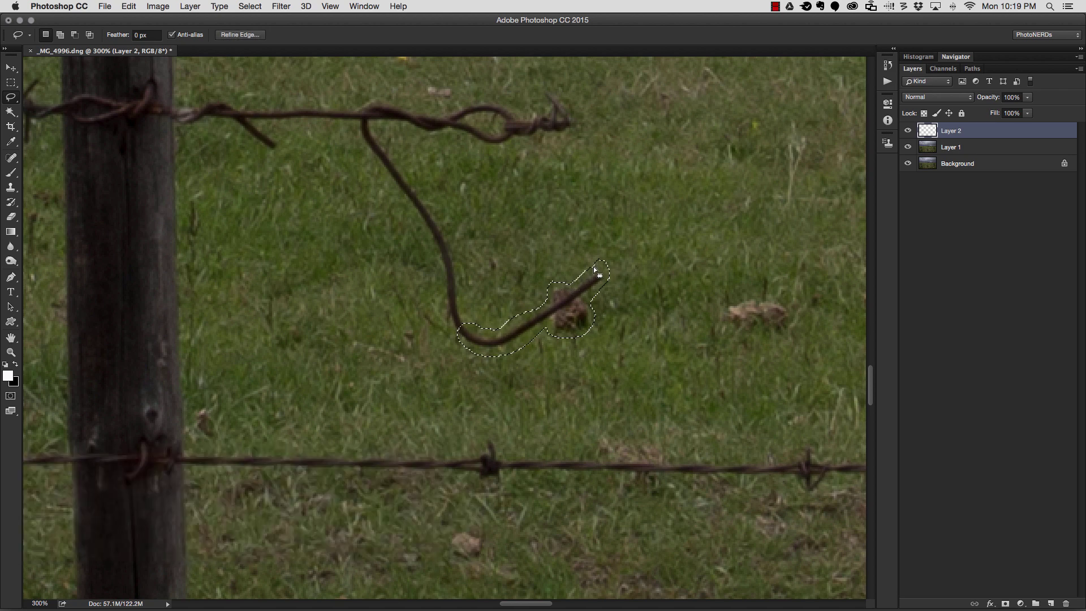
pyautogui.click(129, 6)
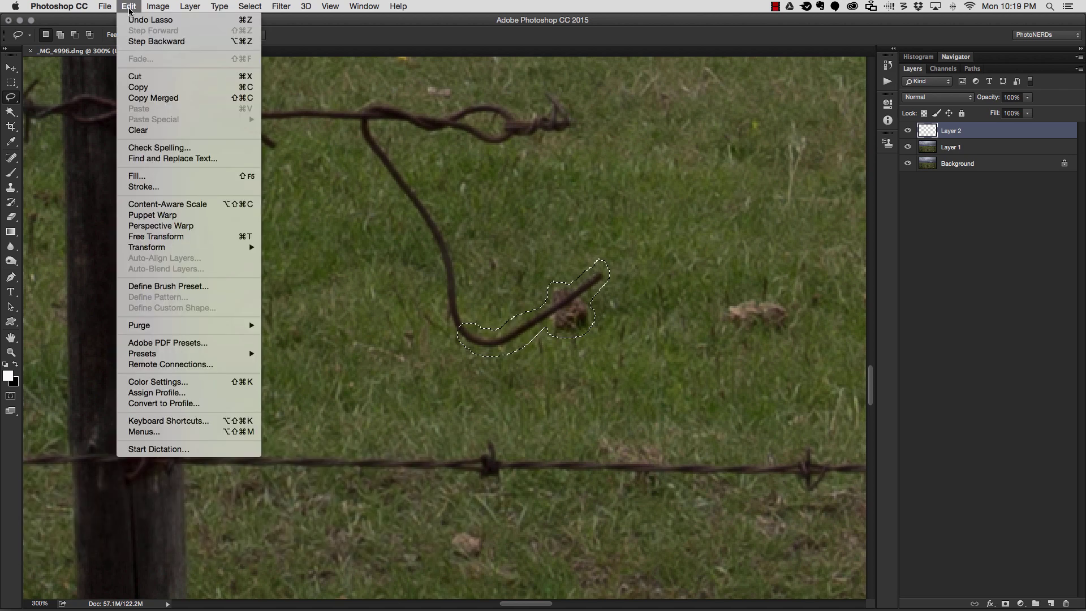
pyautogui.click(145, 174)
pyautogui.click(542, 235)
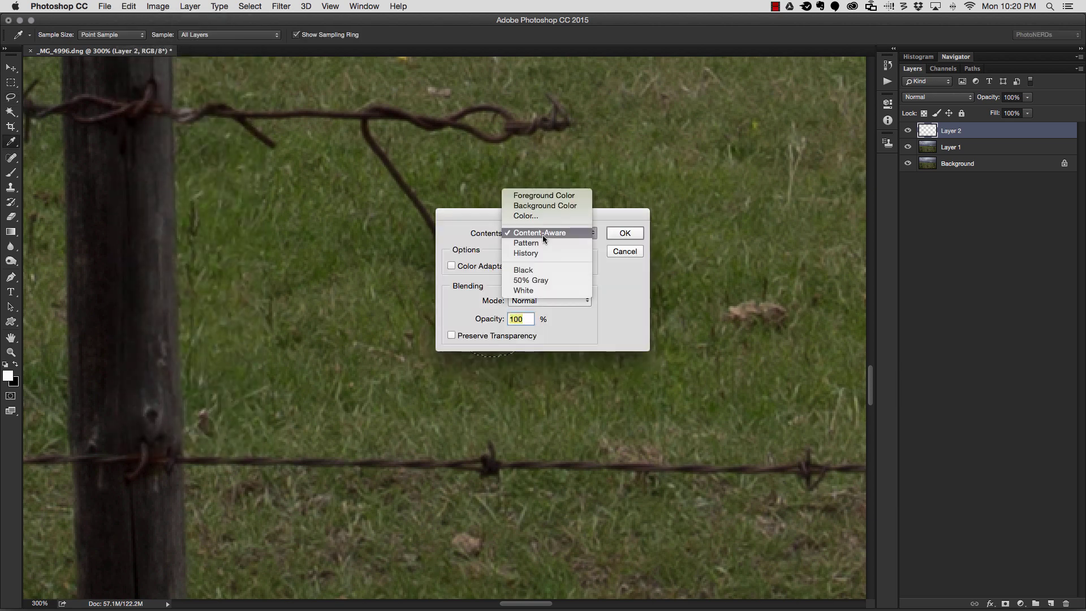
pyautogui.click(545, 233)
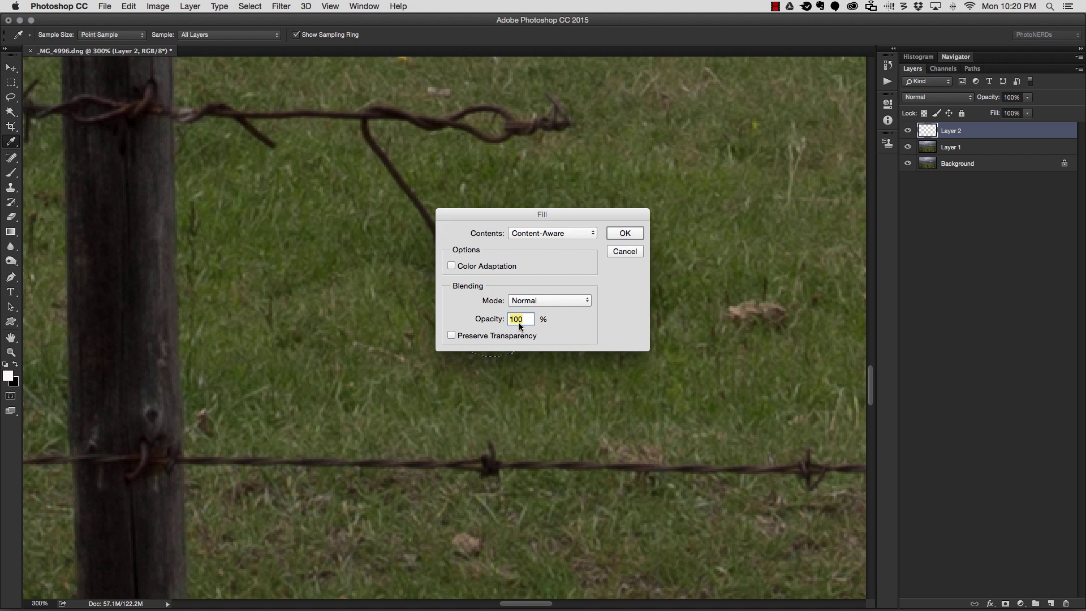
pyautogui.click(625, 233)
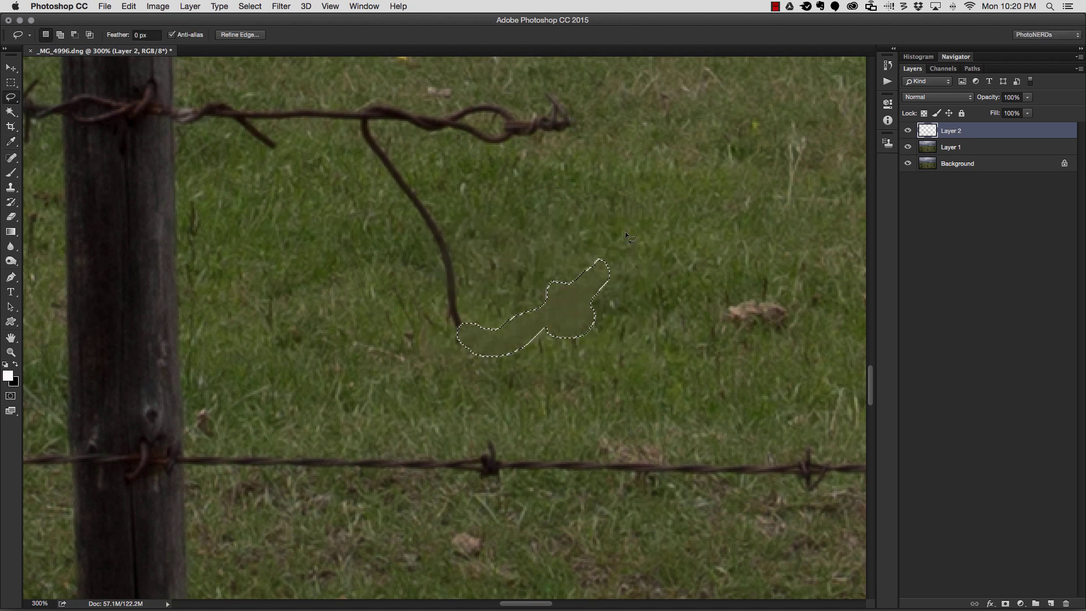
# Step: Revert to the Lasso history state before the fill and target Layer 1
pyautogui.click(599, 289)
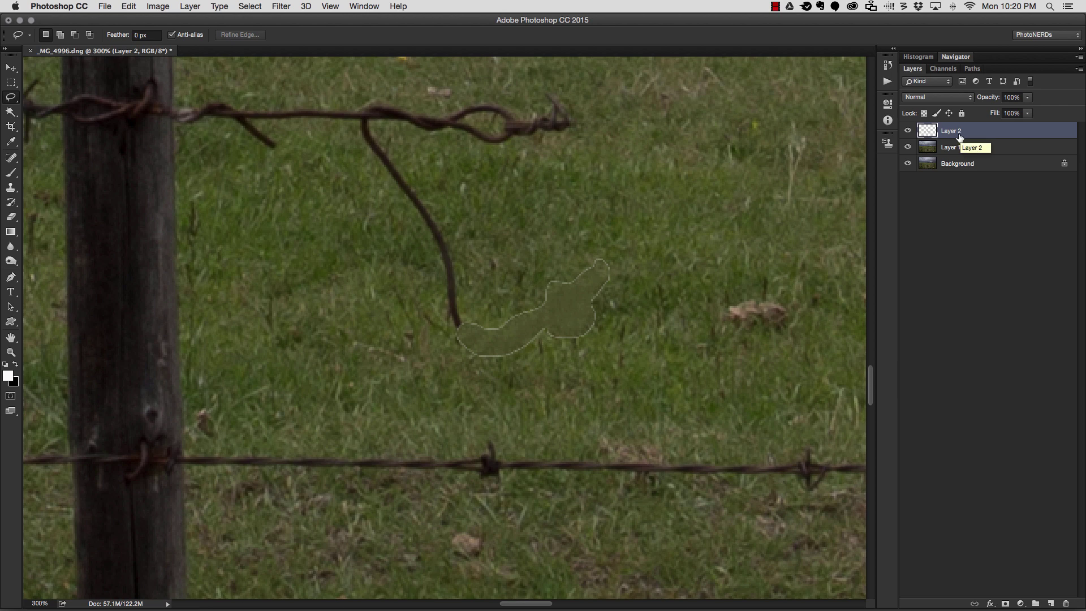
pyautogui.click(888, 65)
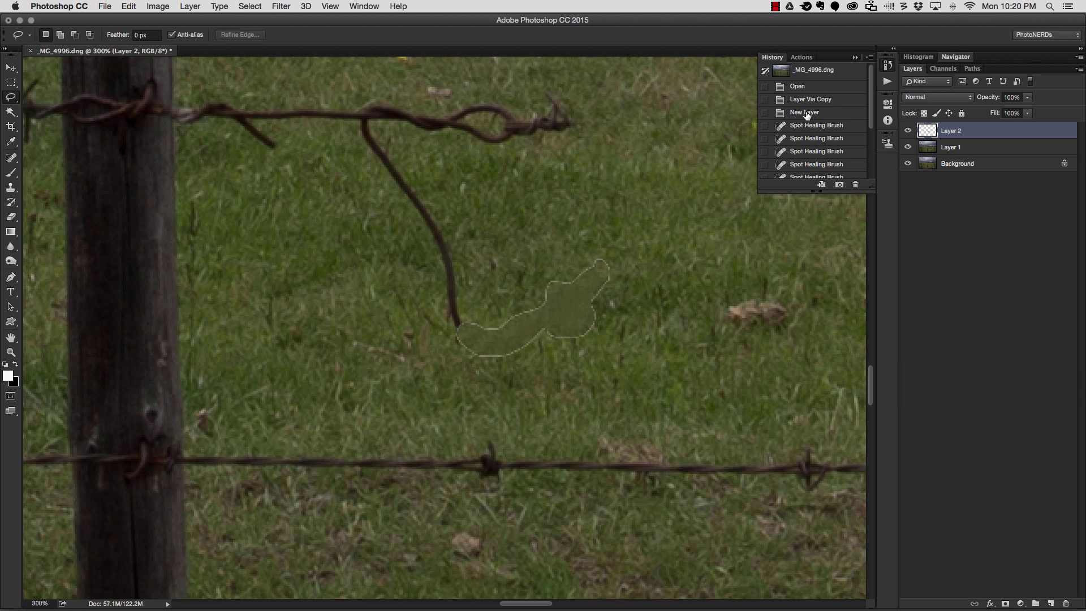
pyautogui.scroll(-3, 829, 136)
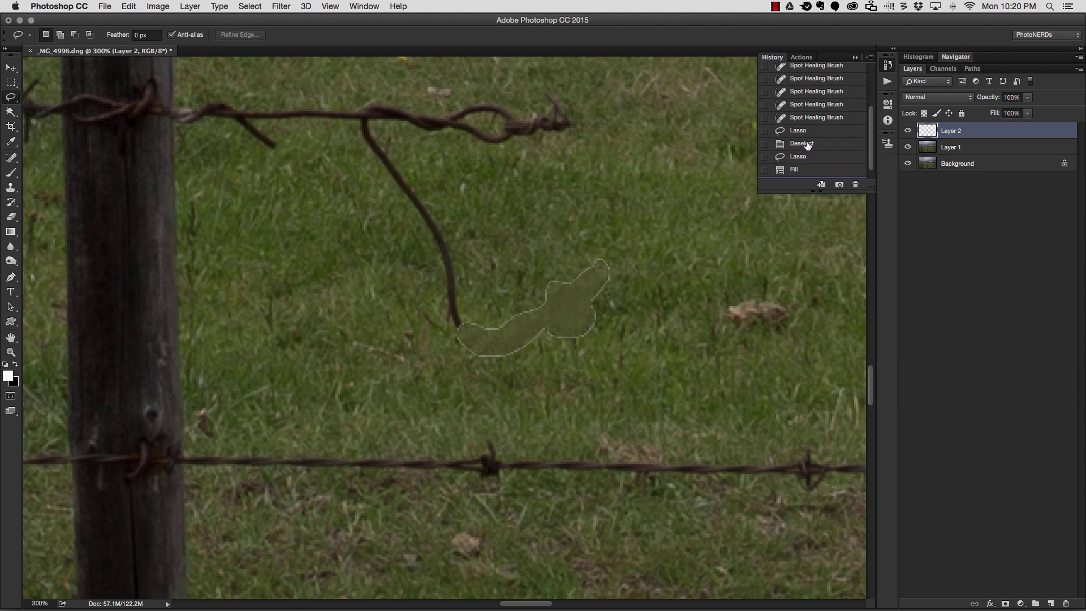
pyautogui.click(803, 143)
pyautogui.click(962, 148)
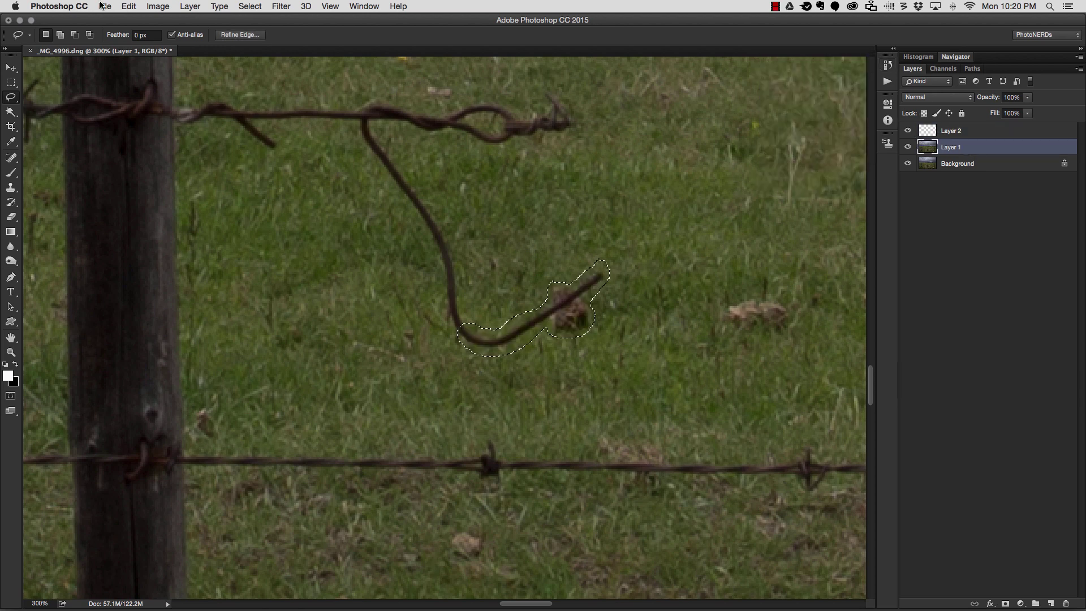
# Step: Apply a Content-Aware Fill on Layer 1 over the wire's curled end
pyautogui.click(129, 7)
pyautogui.click(149, 176)
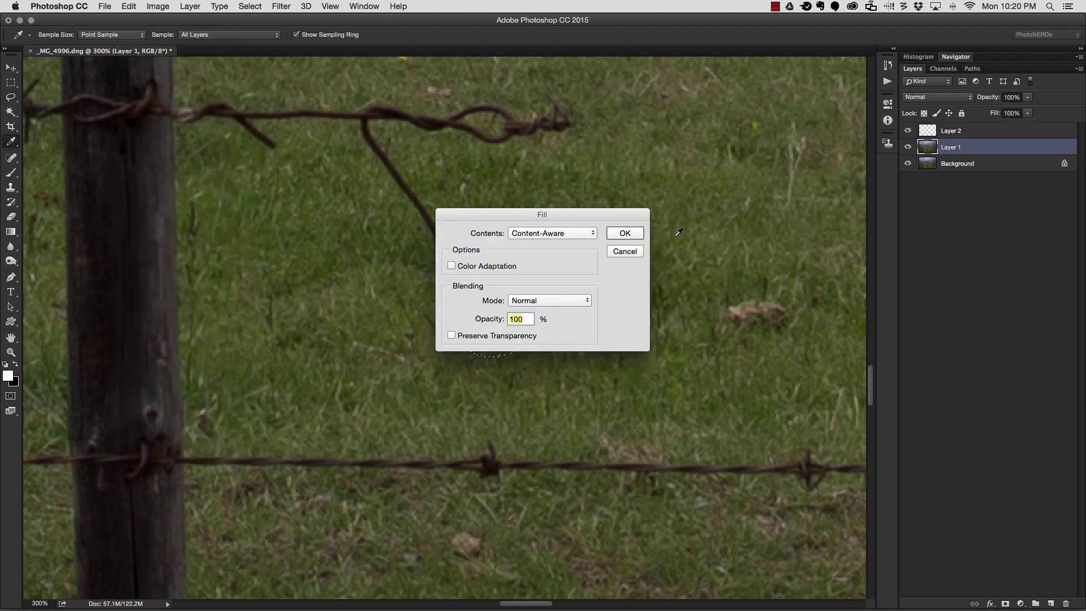
pyautogui.click(625, 234)
pyautogui.press('l')
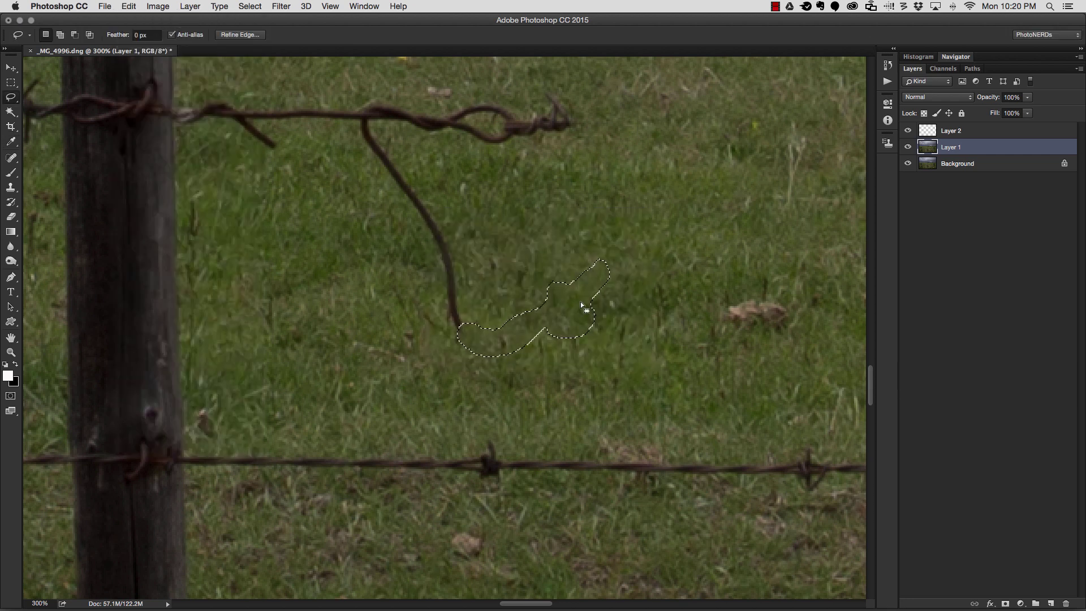
# Step: Deselect and pan across the photo to inspect the grass patch
pyautogui.click(250, 7)
pyautogui.click(261, 31)
pyautogui.scroll(3, 667, 298)
pyautogui.hscroll(5, 666, 299)
pyautogui.hscroll(3, 658, 299)
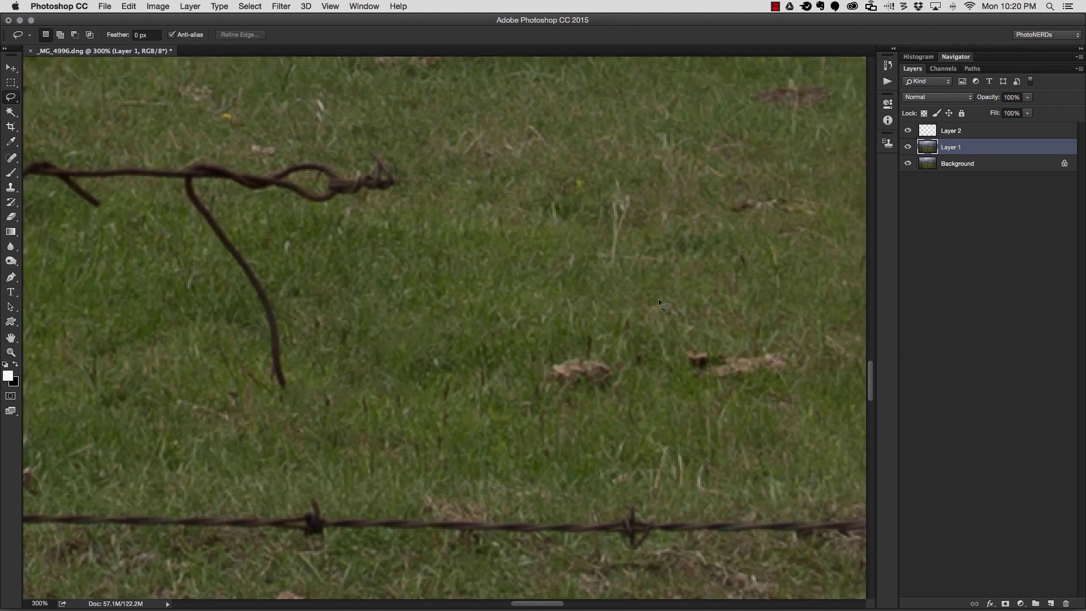